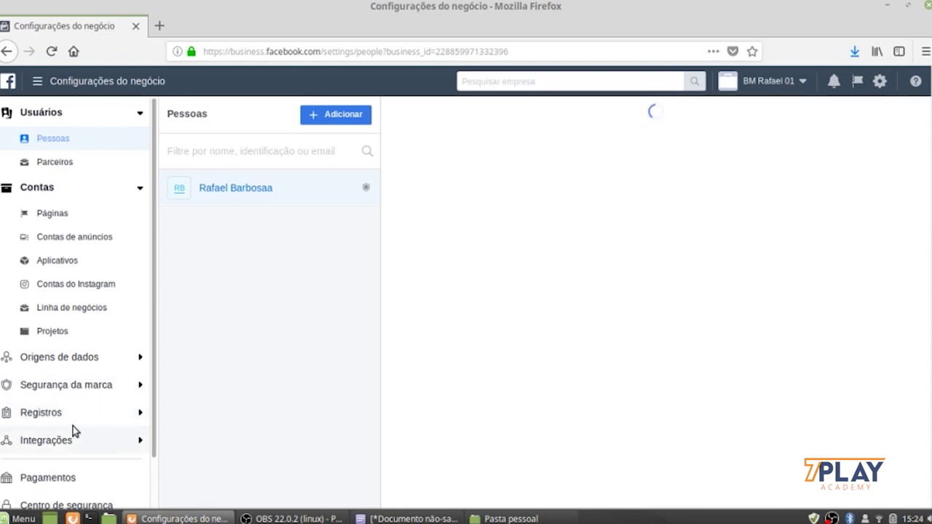
Step: Review the Pagamentos page and the Contas de anúncios page in the business settings
{"action": "scroll", "coordinate": [70, 429], "scroll_direction": "down", "scroll_amount": 2}
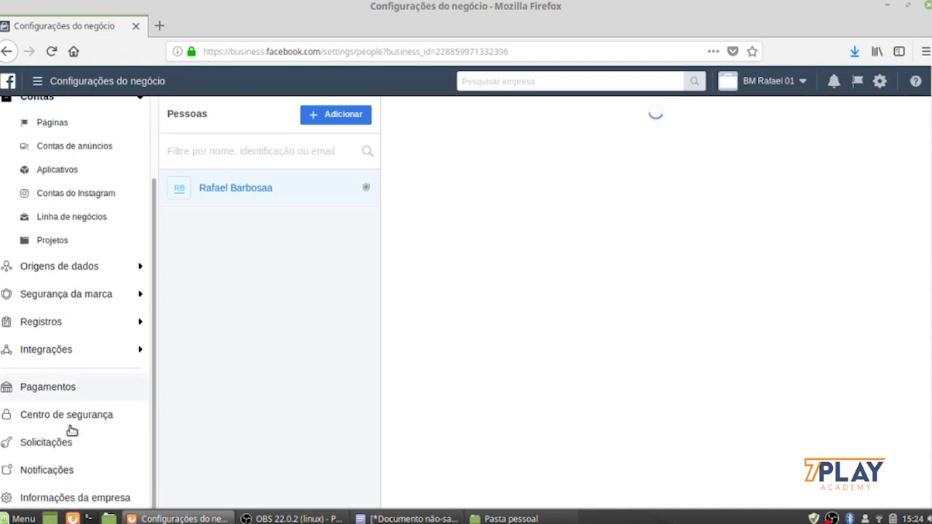
{"action": "left_click", "coordinate": [45, 391]}
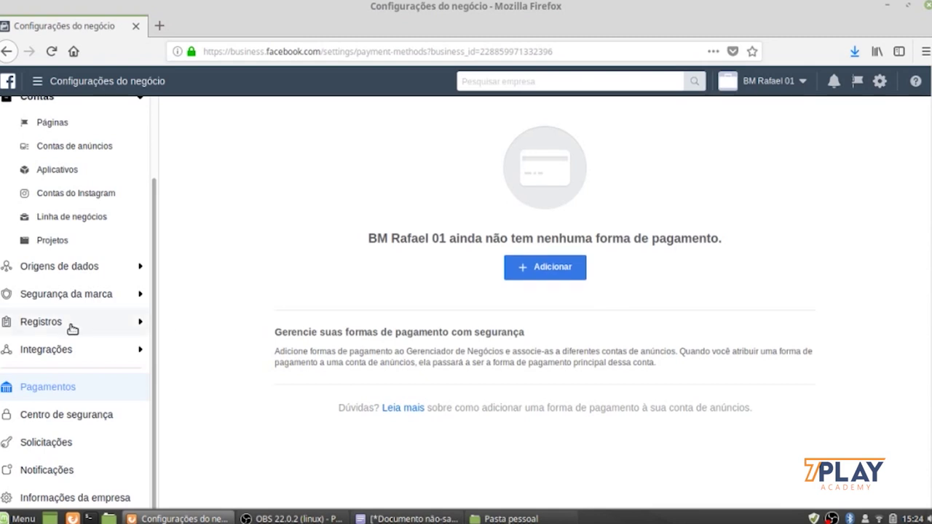
{"action": "left_click", "coordinate": [58, 148]}
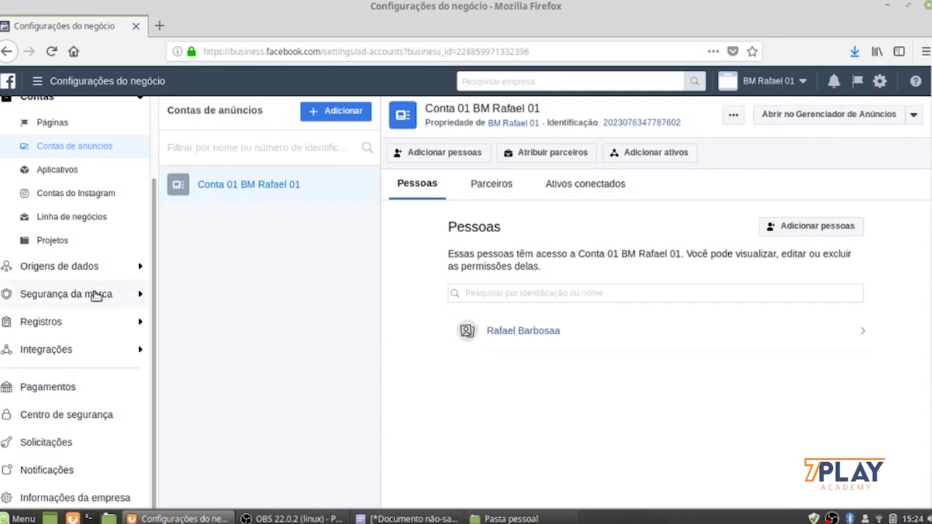
{"action": "scroll", "coordinate": [99, 354], "scroll_direction": "up", "scroll_amount": 2}
{"action": "scroll", "coordinate": [100, 356], "scroll_direction": "down", "scroll_amount": 2}
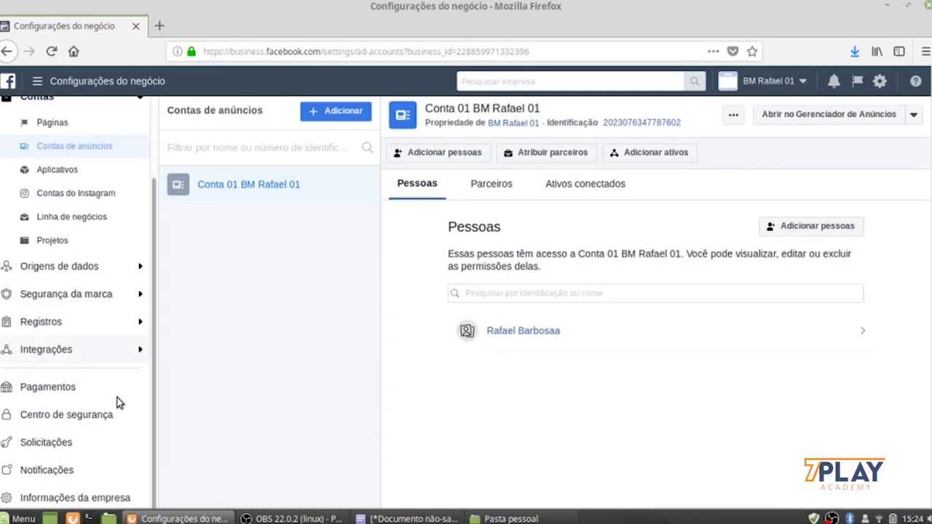
Step: Add a new credit card to the business's payment methods for Brasil in Real brasileiro, entering the card number, expiry date and security code
{"action": "left_click", "coordinate": [44, 388]}
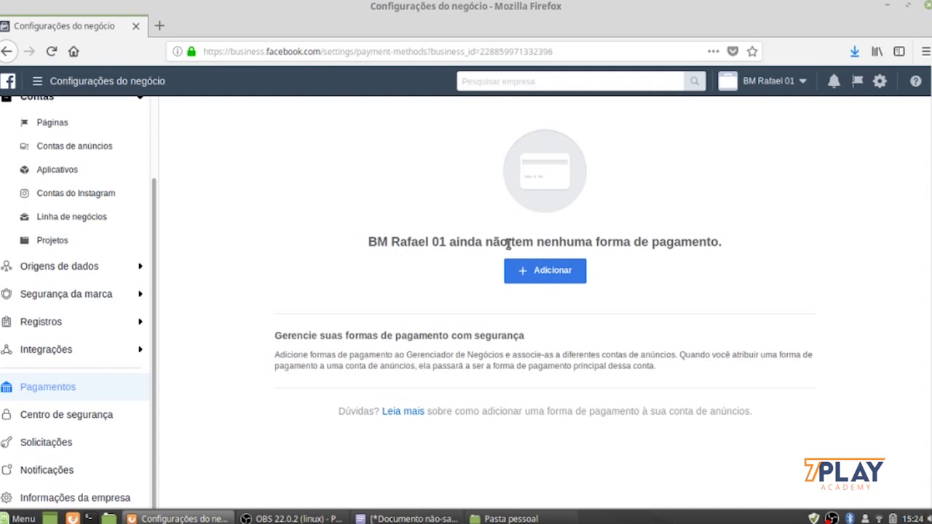
{"action": "left_click", "coordinate": [543, 271]}
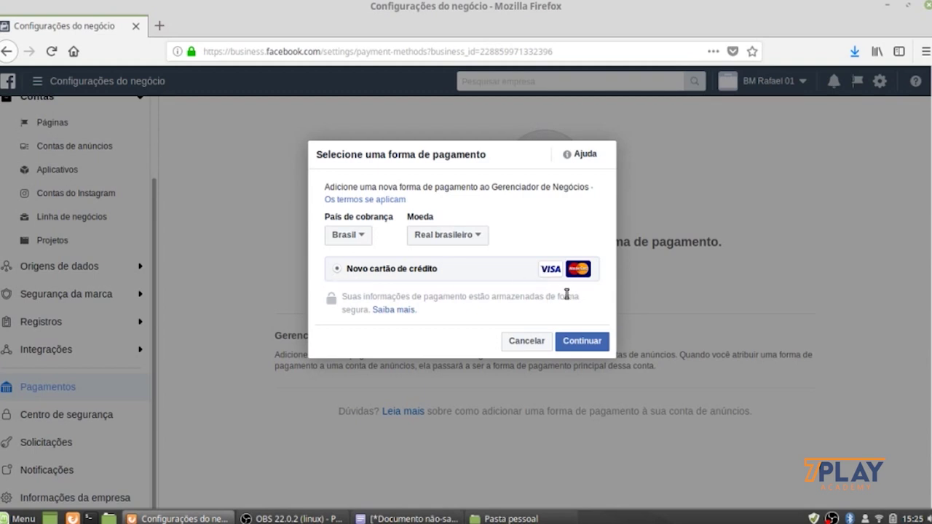
{"action": "left_click", "coordinate": [575, 342]}
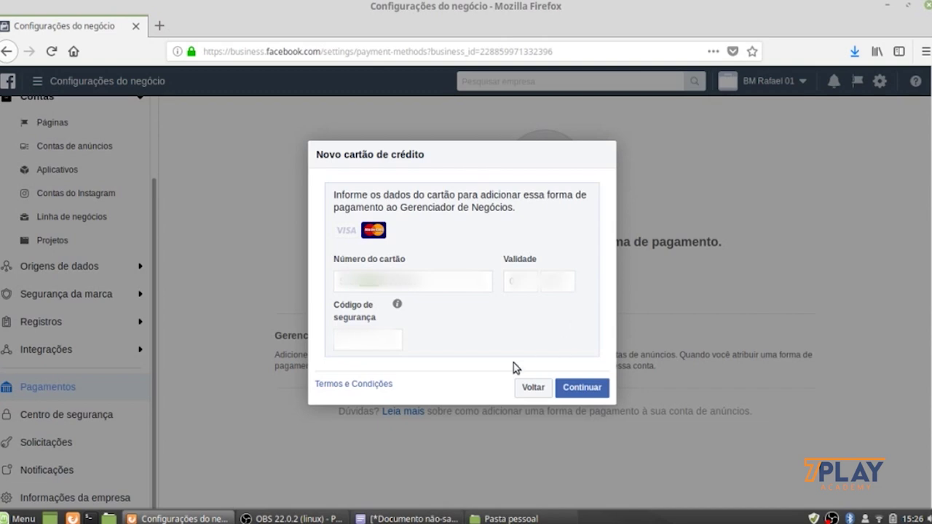
{"action": "left_click", "coordinate": [386, 344]}
{"action": "left_click", "coordinate": [582, 388]}
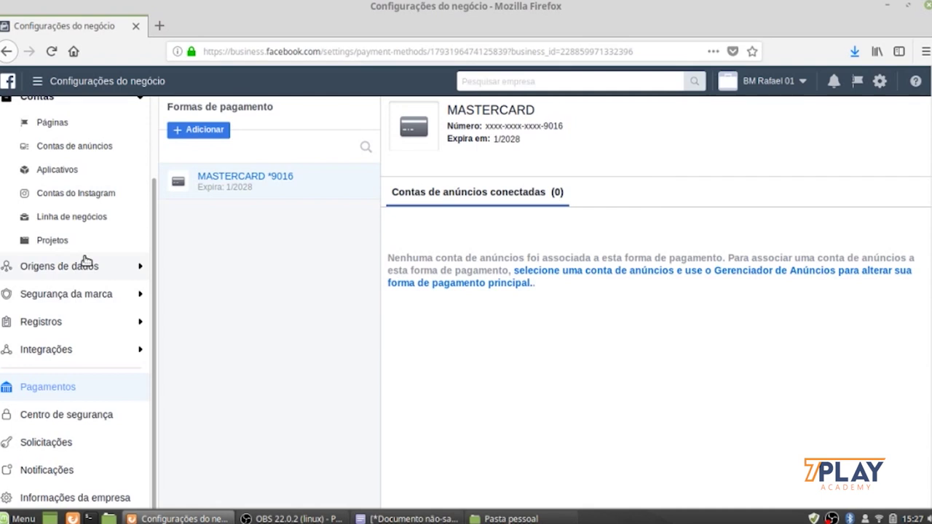
Step: Open the business's ad account in Gerenciador de Anúncios from the Contas de anúncios settings
{"action": "scroll", "coordinate": [85, 261], "scroll_direction": "up", "scroll_amount": 3}
{"action": "left_click", "coordinate": [51, 239]}
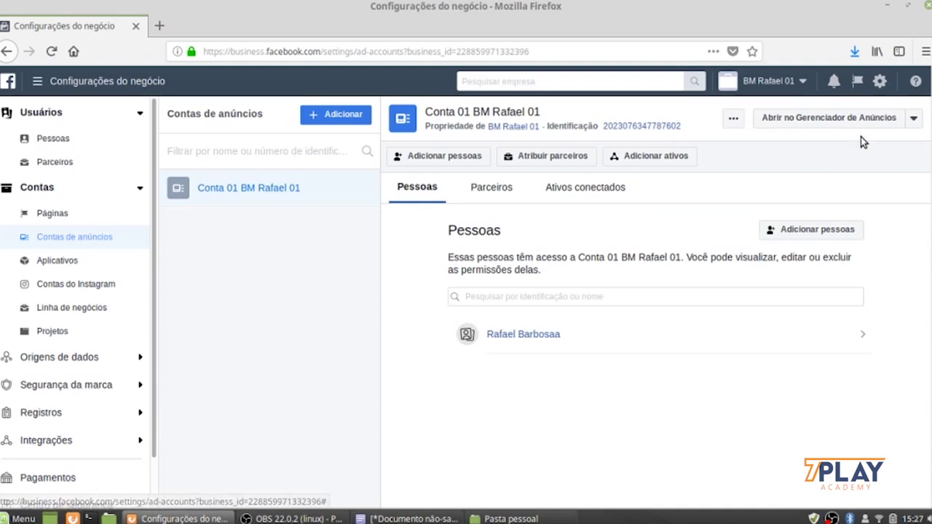
{"action": "left_click", "coordinate": [841, 119]}
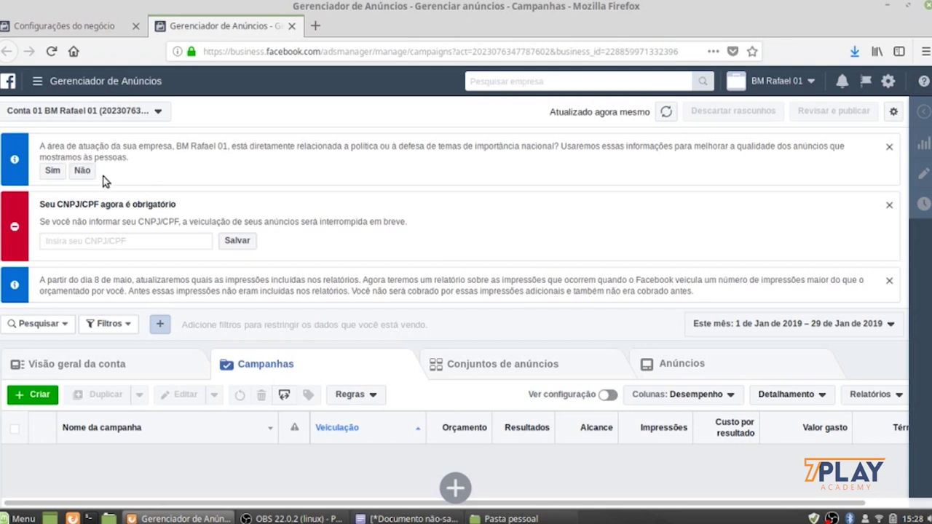
Step: Answer Não to the political or national issues question and save the CNPJ/CPF number for the ad account
{"action": "left_click", "coordinate": [81, 170]}
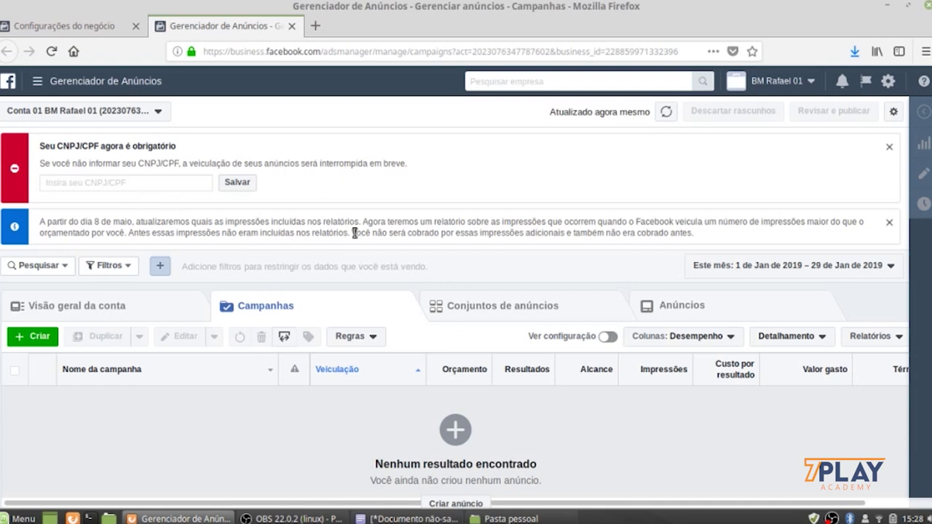
{"action": "left_click", "coordinate": [60, 184]}
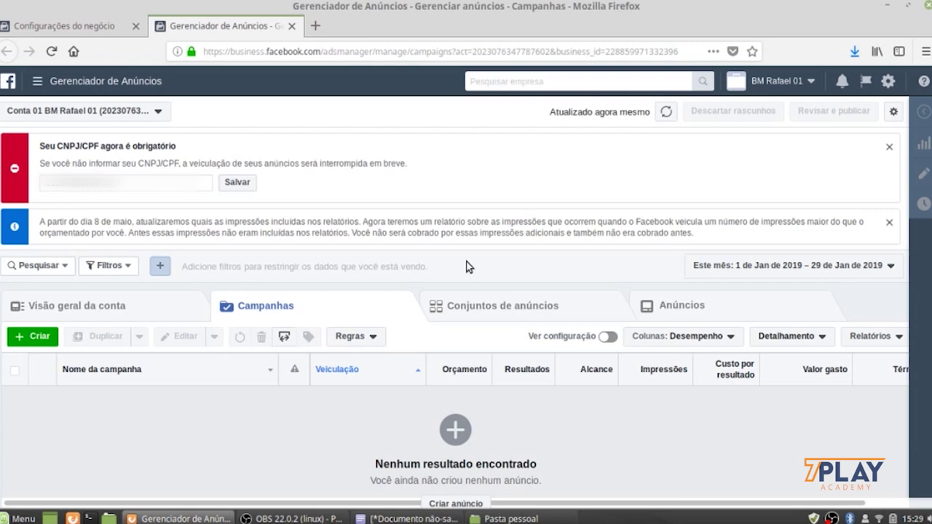
{"action": "left_click", "coordinate": [248, 186]}
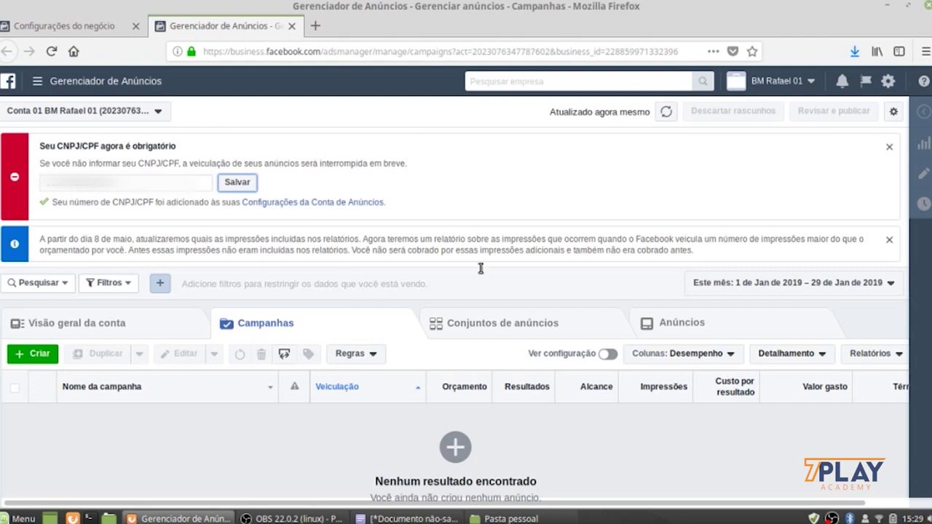
Step: Go back to the business settings and check the saved card's connected ad accounts under Pagamentos
{"action": "left_click", "coordinate": [41, 30]}
{"action": "scroll", "coordinate": [62, 462], "scroll_direction": "down", "scroll_amount": 3}
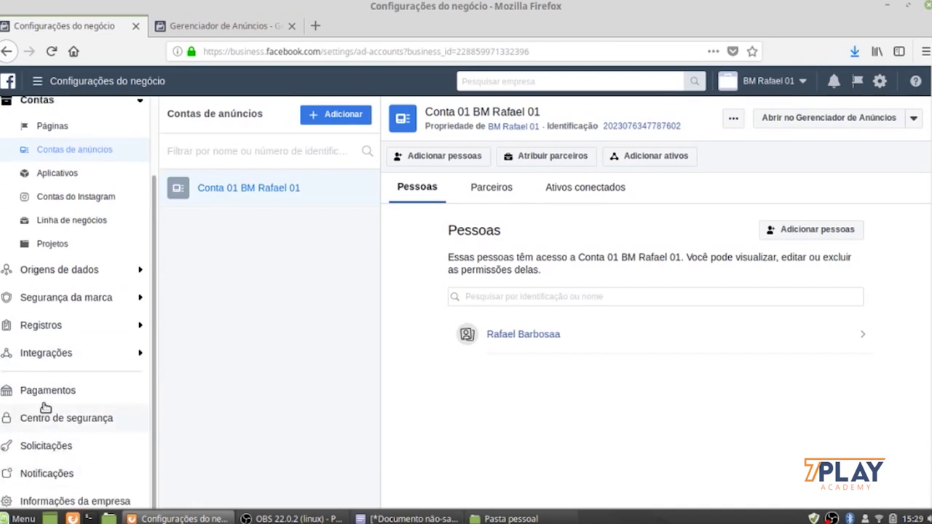
{"action": "left_click", "coordinate": [43, 399]}
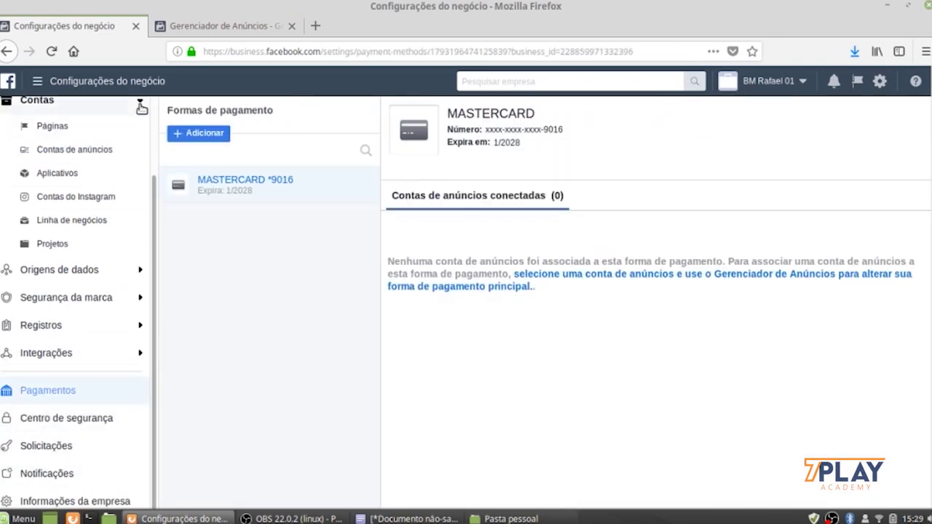
Step: Return to Gerenciador de Anúncios and open the ad account's Cobrança page
{"action": "left_click", "coordinate": [201, 28]}
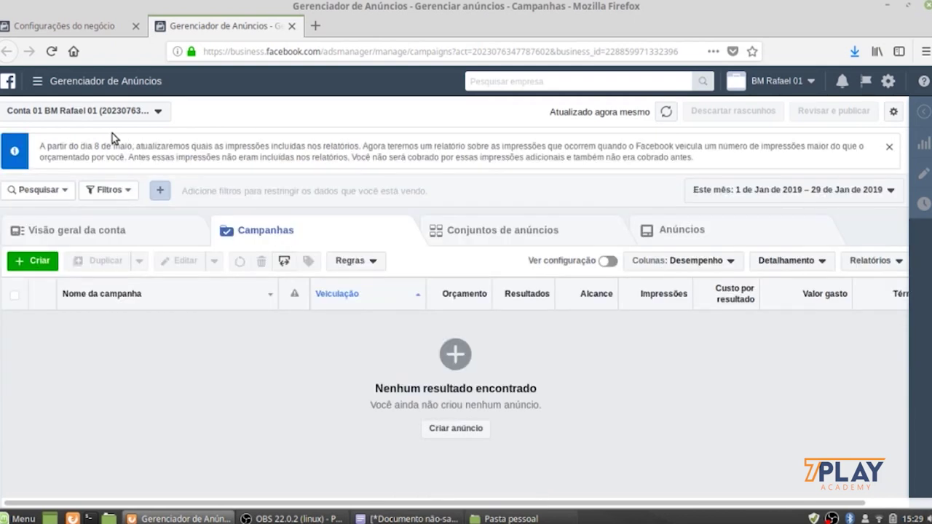
{"action": "left_click", "coordinate": [38, 84]}
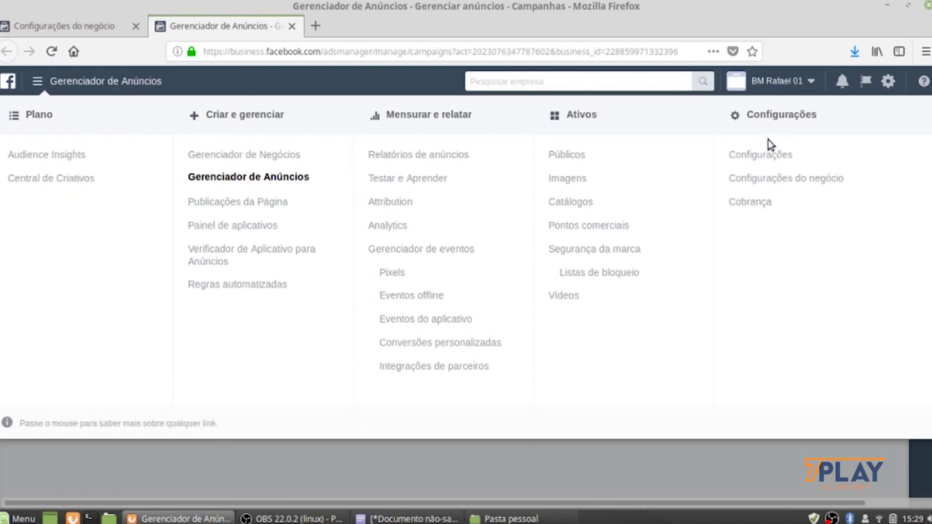
{"action": "left_click", "coordinate": [744, 209]}
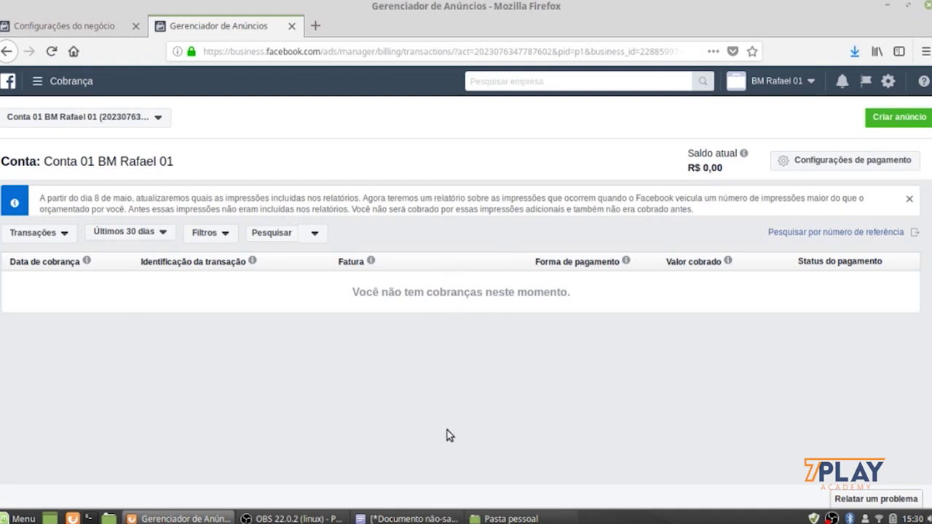
Step: Look at the transaction type and date range options on the Cobrança page without changing them
{"action": "left_click", "coordinate": [62, 240]}
{"action": "left_click", "coordinate": [159, 232]}
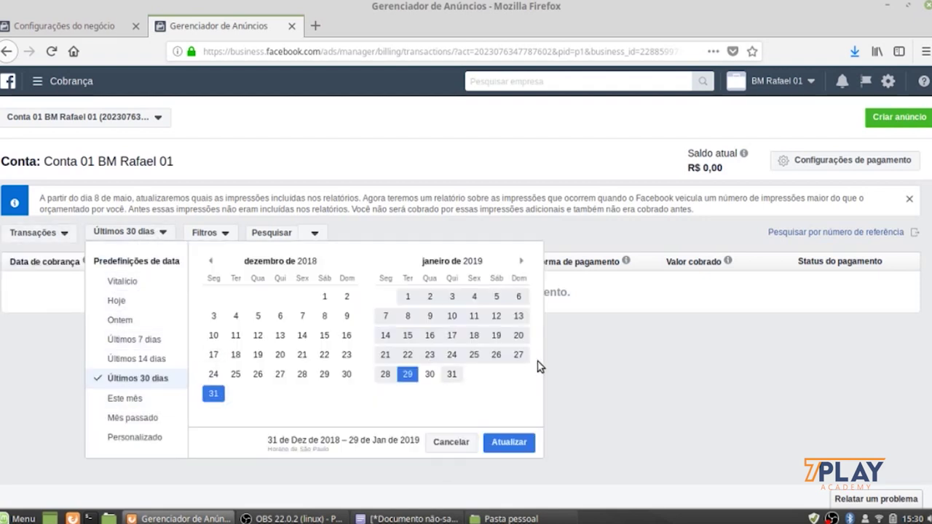
{"action": "left_click", "coordinate": [613, 345]}
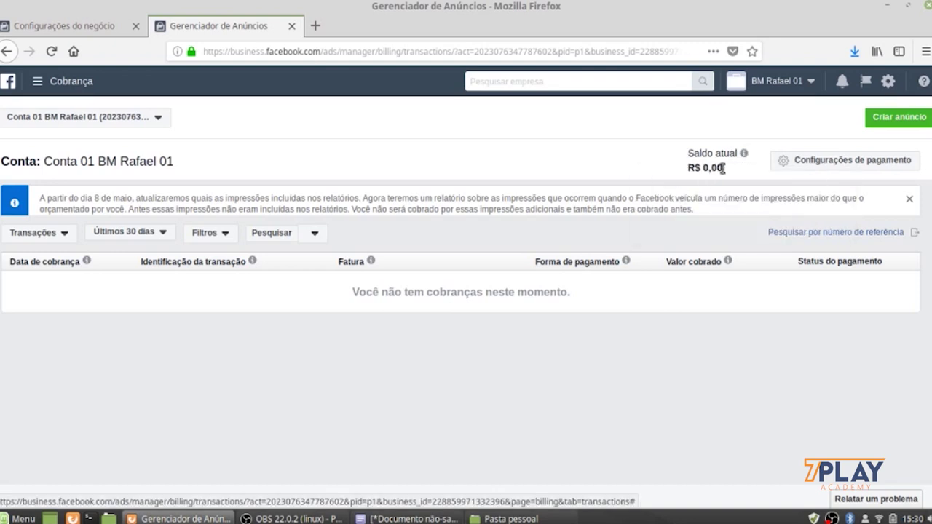
Step: Open the ad account's Configurações de pagamento and review the next invoice date and billing note
{"action": "left_click", "coordinate": [837, 169]}
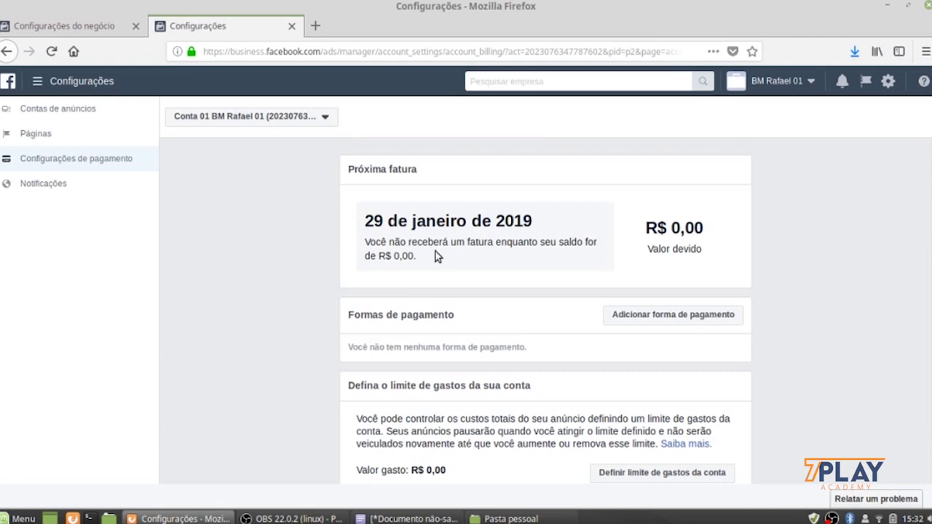
{"action": "mouse_move", "coordinate": [364, 219]}
{"action": "left_mouse_down"}
{"action": "mouse_move", "coordinate": [553, 235]}
{"action": "mouse_move", "coordinate": [541, 221]}
{"action": "mouse_move", "coordinate": [366, 225]}
{"action": "left_mouse_up"}
{"action": "left_click", "coordinate": [379, 222]}
{"action": "left_click_drag", "start_coordinate": [400, 243], "coordinate": [429, 255]}
{"action": "left_click", "coordinate": [410, 258]}
Step: Add the saved MasterCard through Forma de pagamento do Gerenciador de Negócios and make it the ad account's primary payment method
{"action": "left_click", "coordinate": [677, 320]}
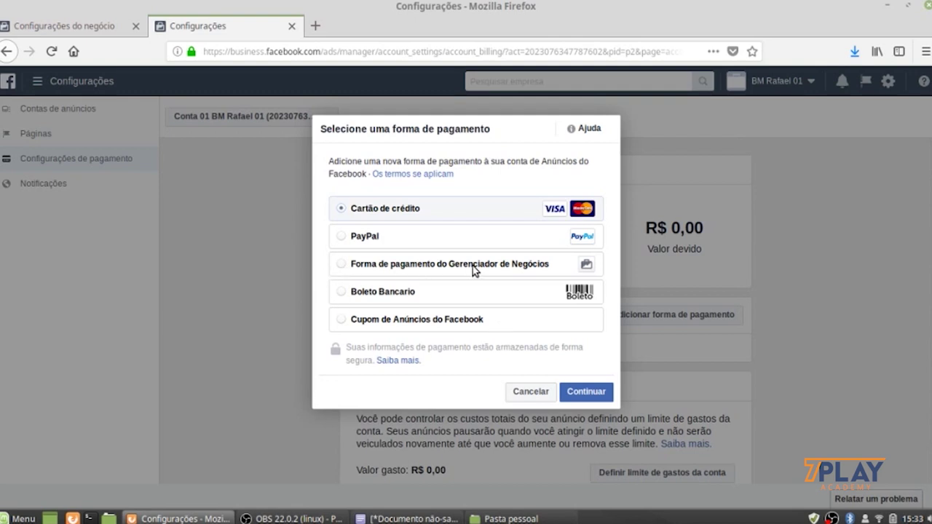
{"action": "left_click", "coordinate": [340, 270]}
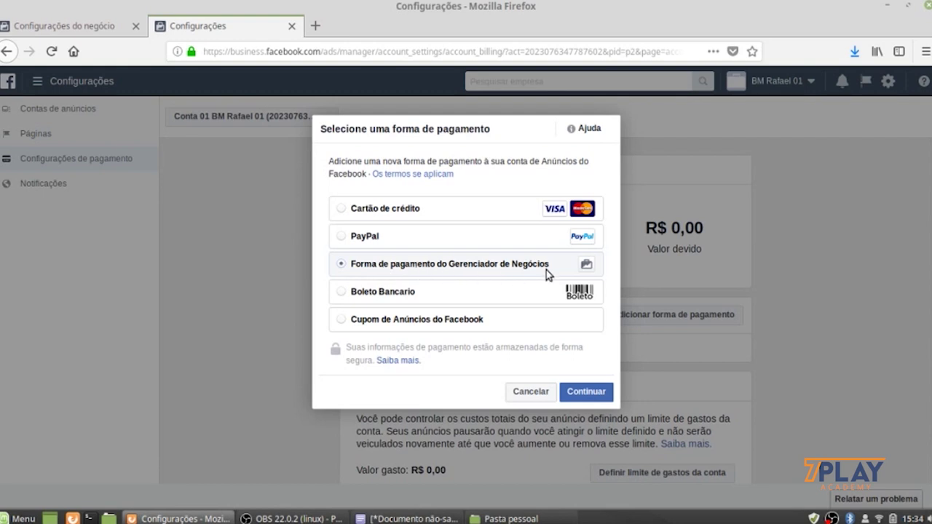
{"action": "left_click", "coordinate": [587, 393]}
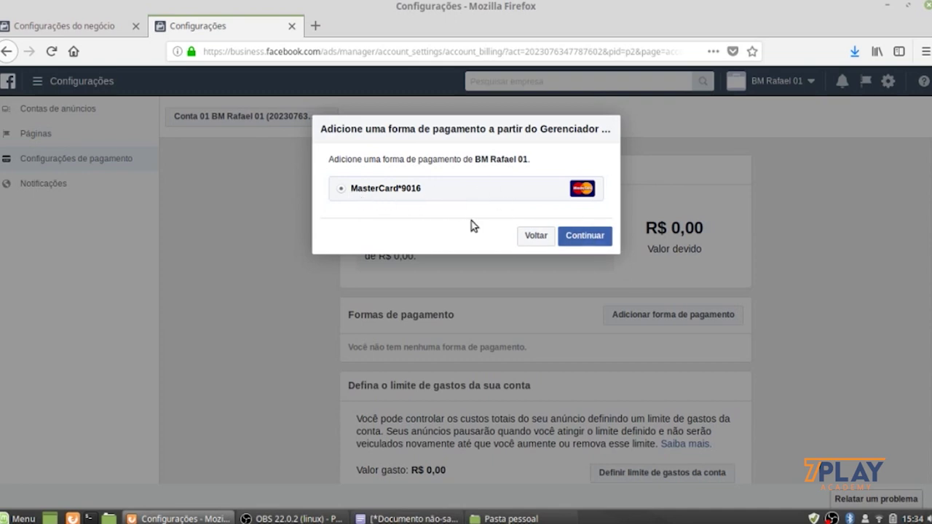
{"action": "left_click", "coordinate": [599, 241]}
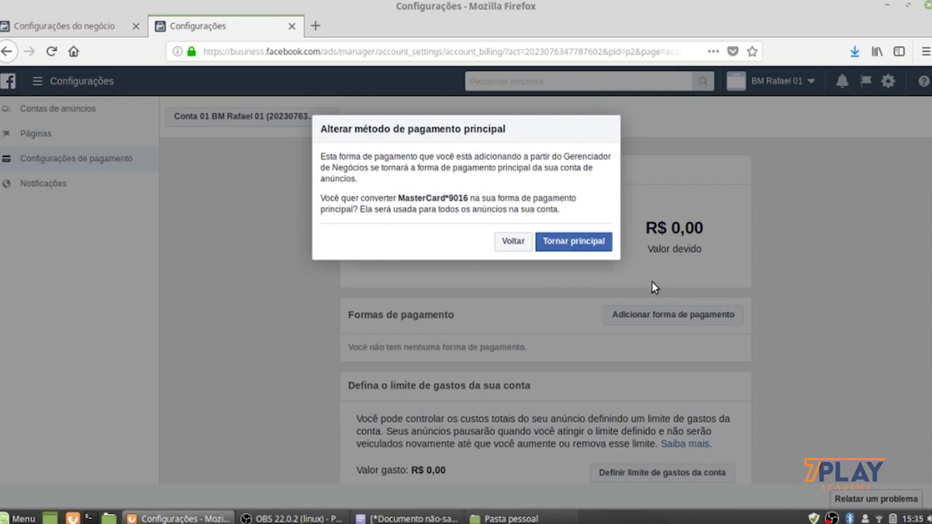
{"action": "left_click", "coordinate": [568, 246]}
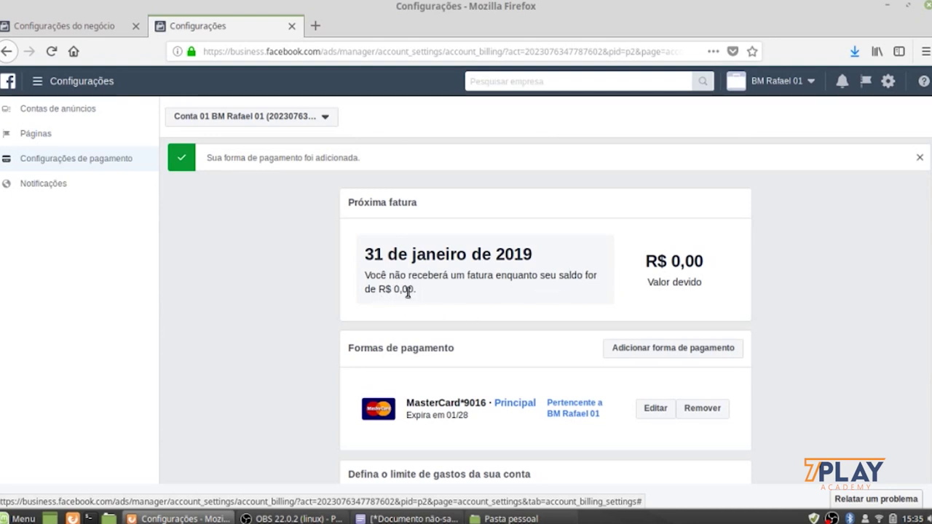
Step: Review the ad account's next invoice, payment method and spending limit sections in the payment settings
{"action": "left_click_drag", "start_coordinate": [416, 289], "coordinate": [392, 290]}
{"action": "left_click", "coordinate": [451, 316]}
{"action": "scroll", "coordinate": [785, 343], "scroll_direction": "down", "scroll_amount": 3}
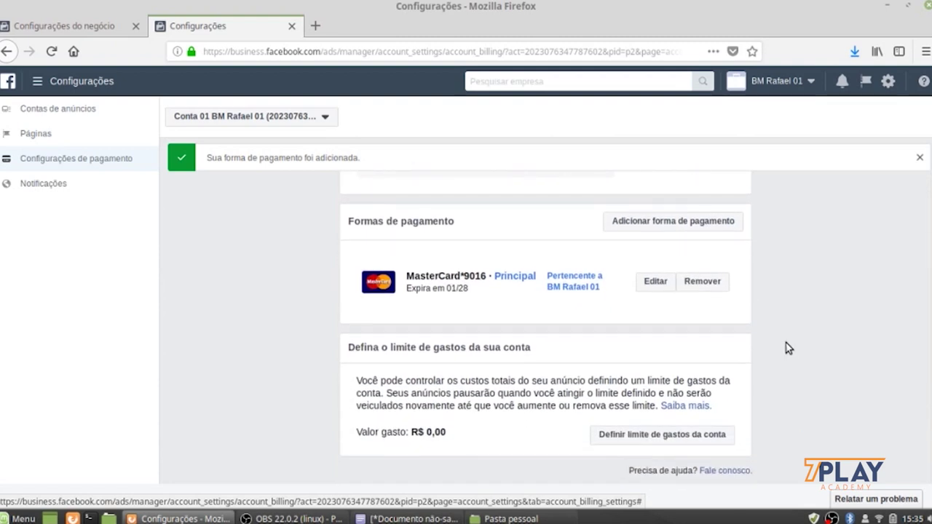
{"action": "scroll", "coordinate": [786, 342], "scroll_direction": "up", "scroll_amount": 3}
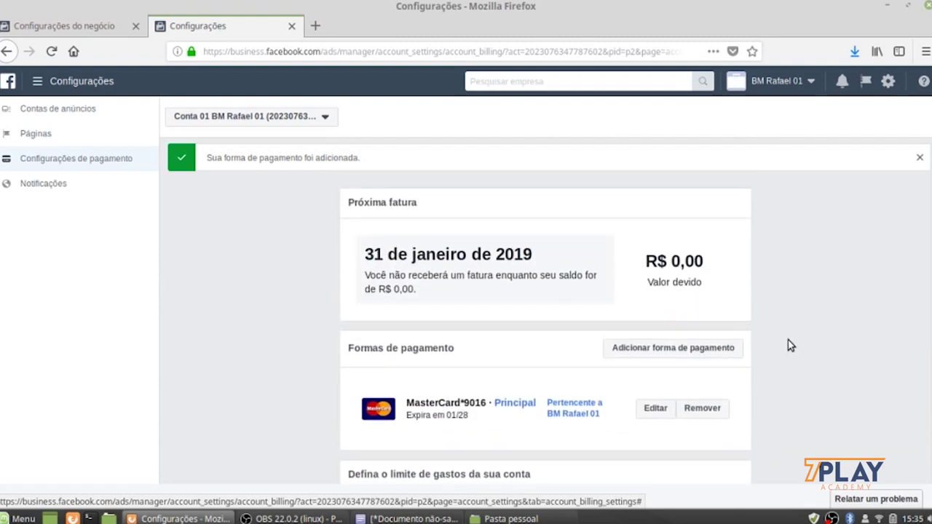
{"action": "scroll", "coordinate": [788, 340], "scroll_direction": "down", "scroll_amount": 3}
{"action": "scroll", "coordinate": [788, 342], "scroll_direction": "up", "scroll_amount": 3}
{"action": "scroll", "coordinate": [788, 349], "scroll_direction": "down", "scroll_amount": 3}
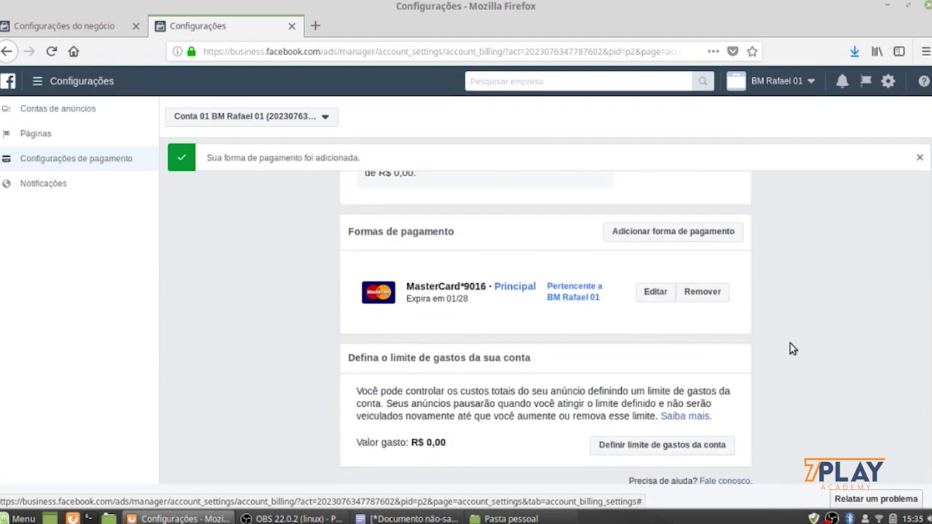